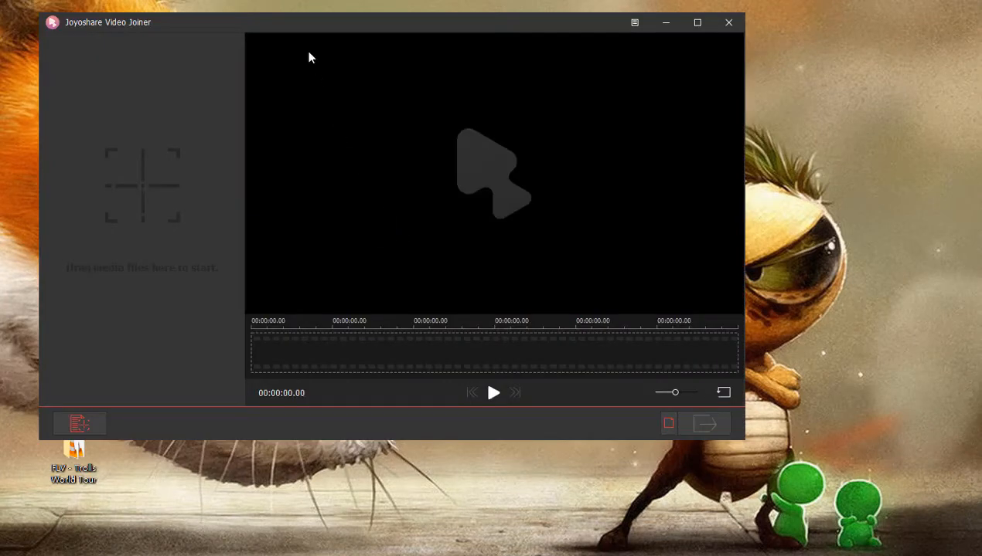
Add the "FLV - Trolls World Tour" folder from the desktop to the joiner's media list.
left_click_drag(293, 22, 390, 26)
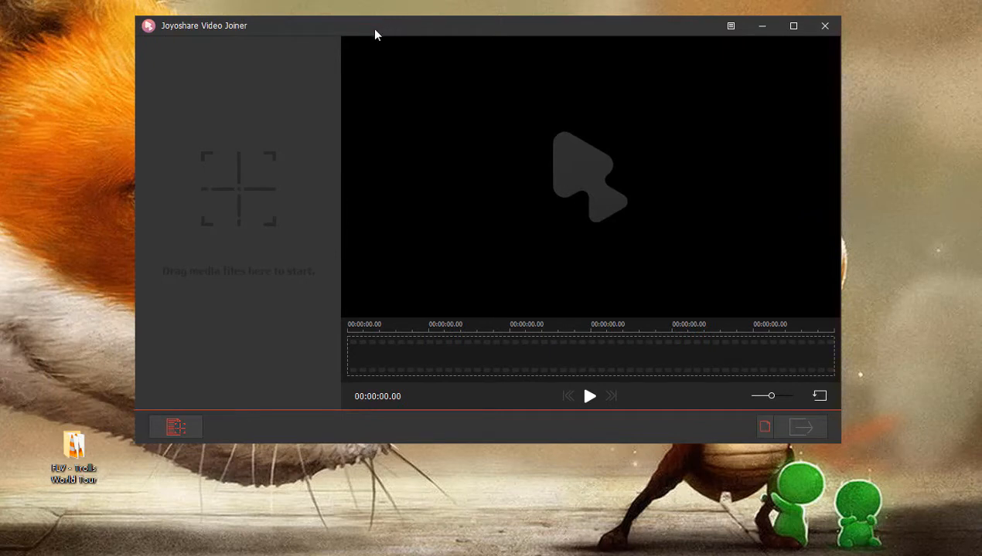
left_click_drag(80, 447, 221, 234)
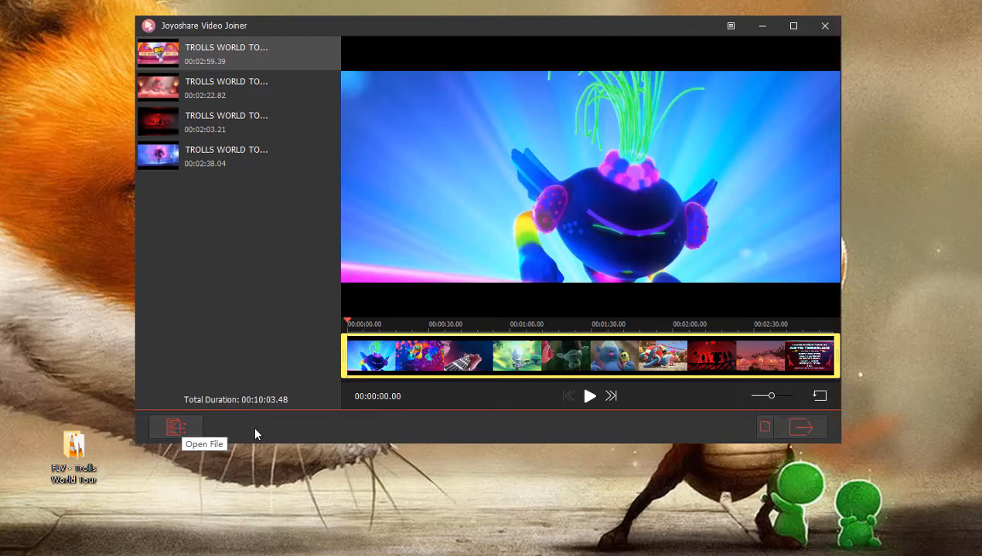
Switch the output to Encoding mode and choose MP4 from the General Video formats, opening its detailed settings.
left_click(765, 429)
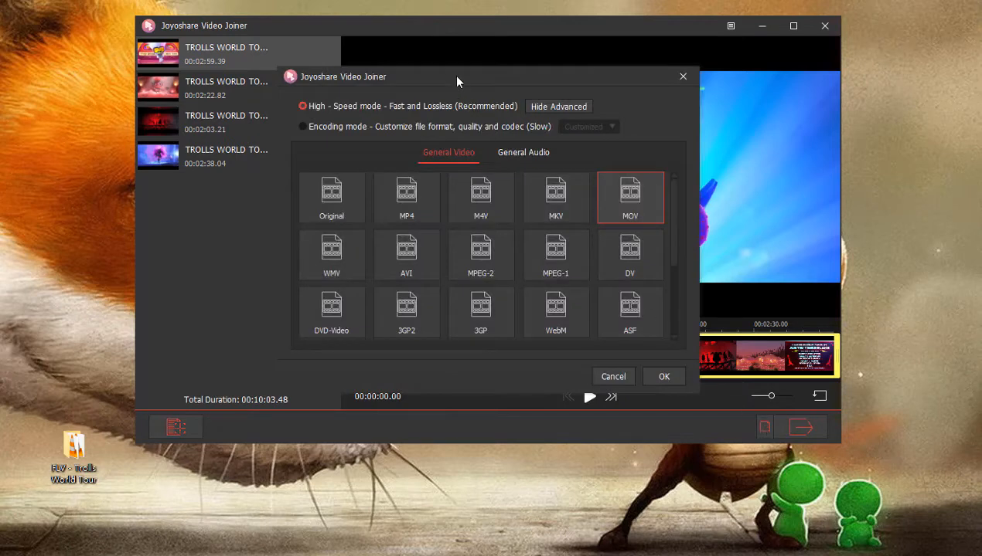
left_click_drag(457, 77, 463, 23)
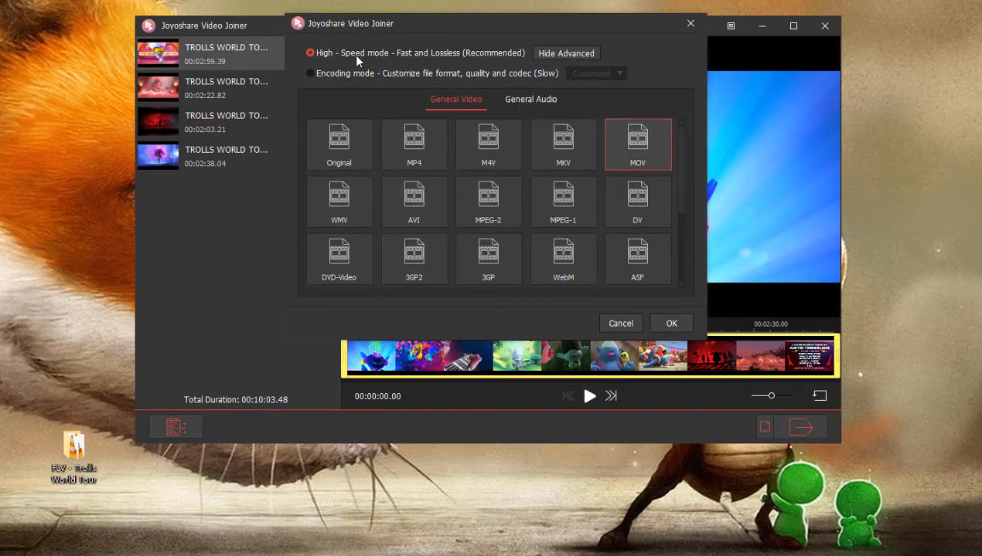
left_click(310, 74)
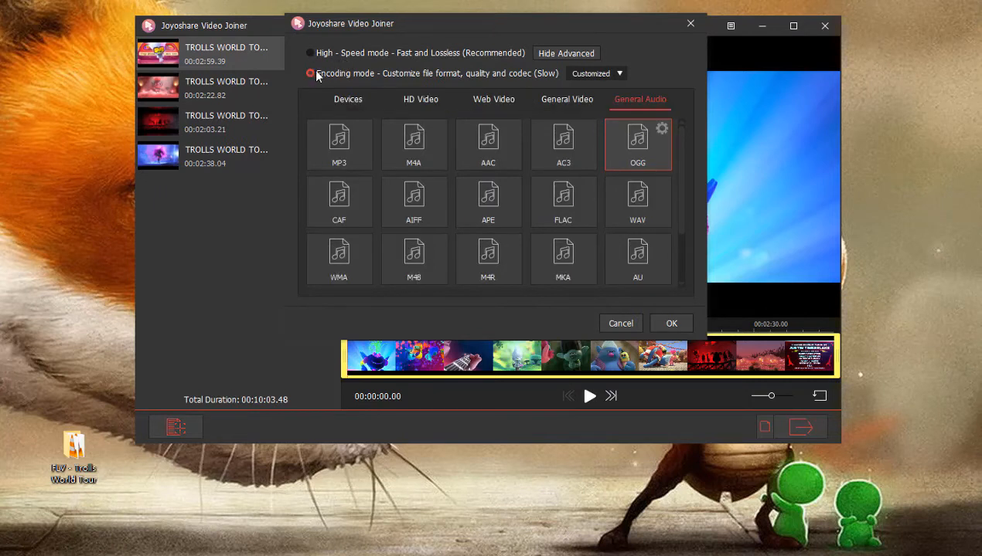
left_click(572, 107)
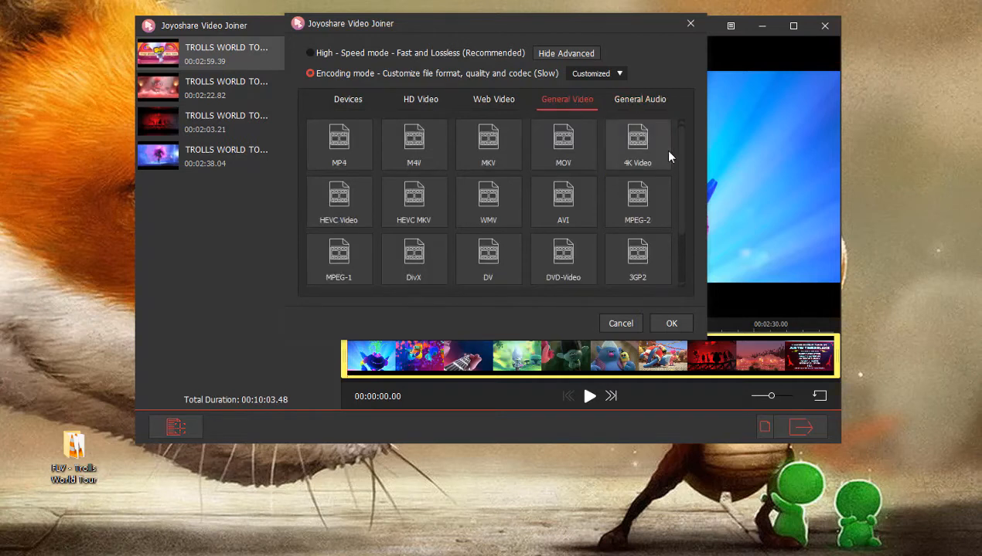
mouse_move(682, 161)
left_mouse_down()
mouse_move(691, 202)
mouse_move(680, 144)
left_mouse_up()
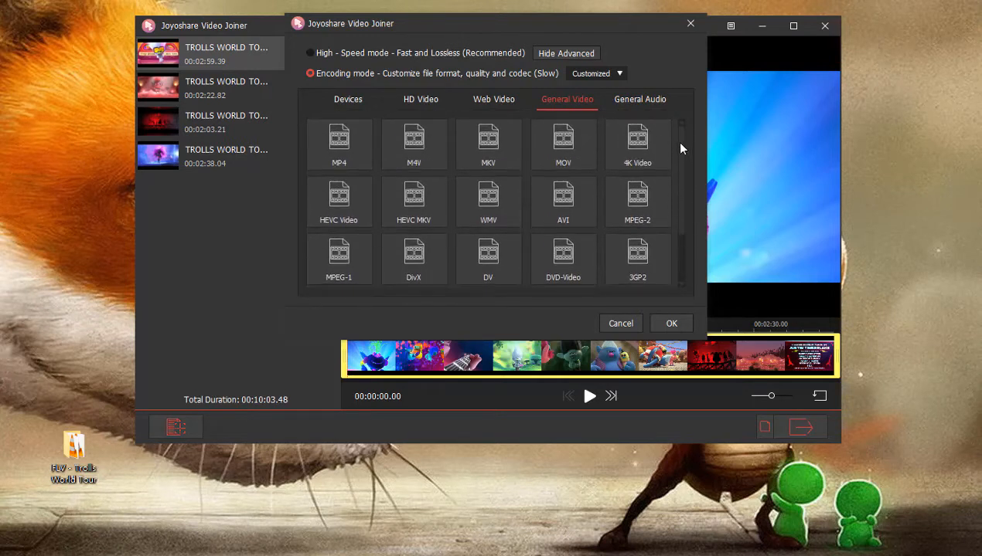
left_click(363, 132)
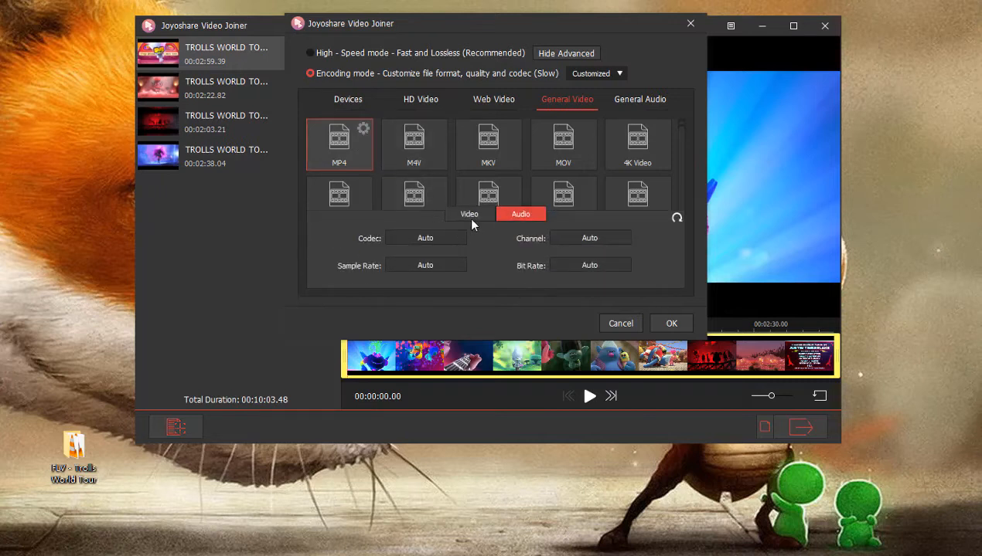
Set the MP4 video codec, resolution, frame rate and bit rate all to Auto and accept the output format.
left_click(445, 239)
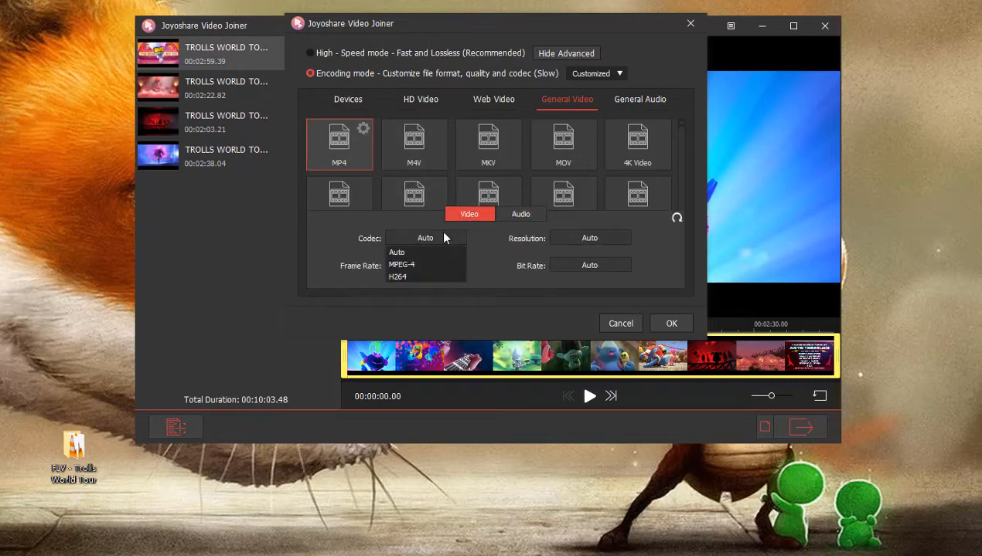
left_click(423, 251)
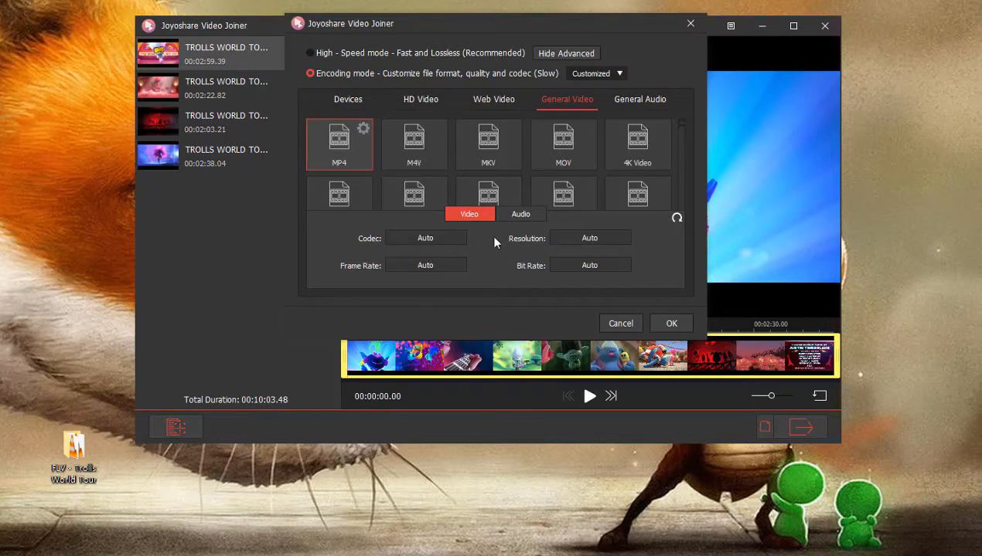
left_click(579, 241)
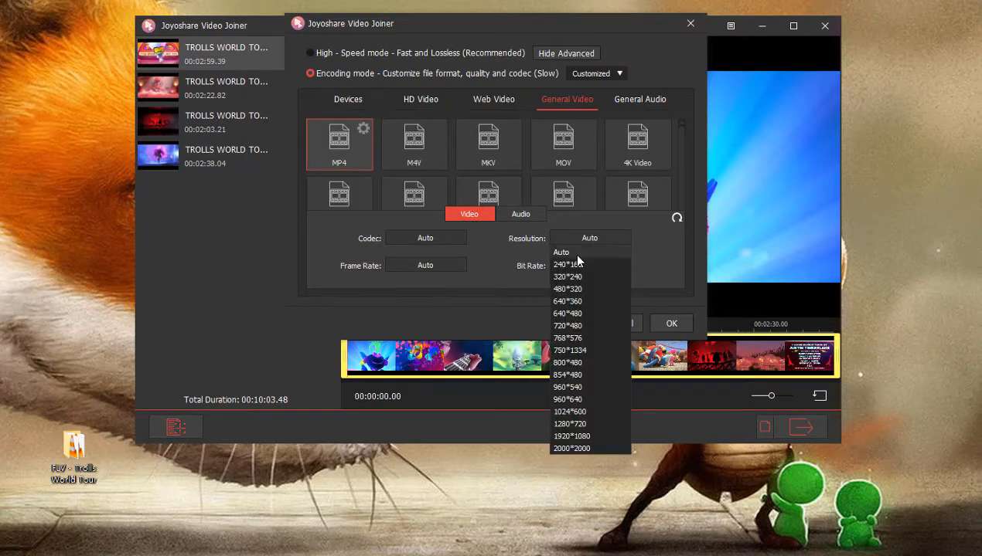
left_click(573, 252)
left_click(443, 266)
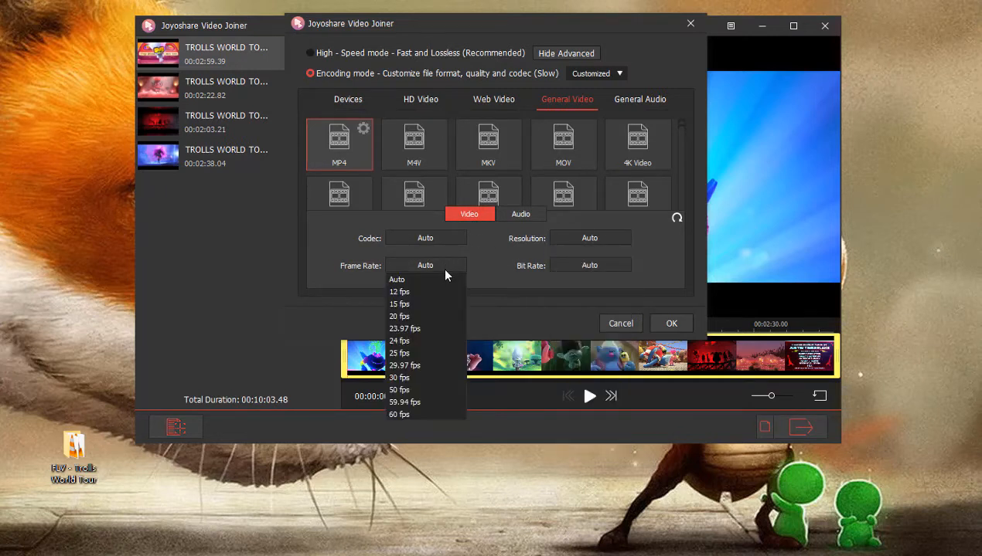
left_click(444, 280)
left_click(577, 265)
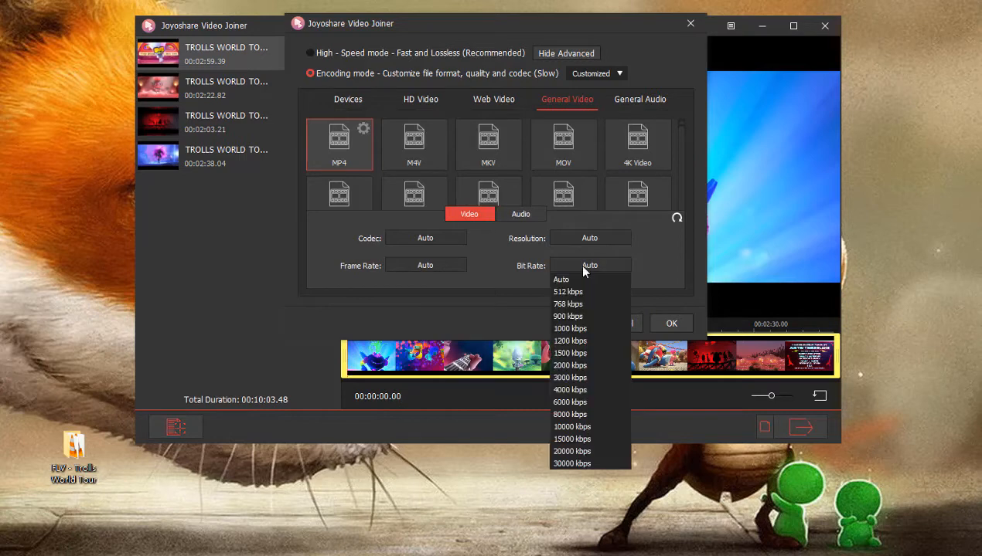
left_click(584, 282)
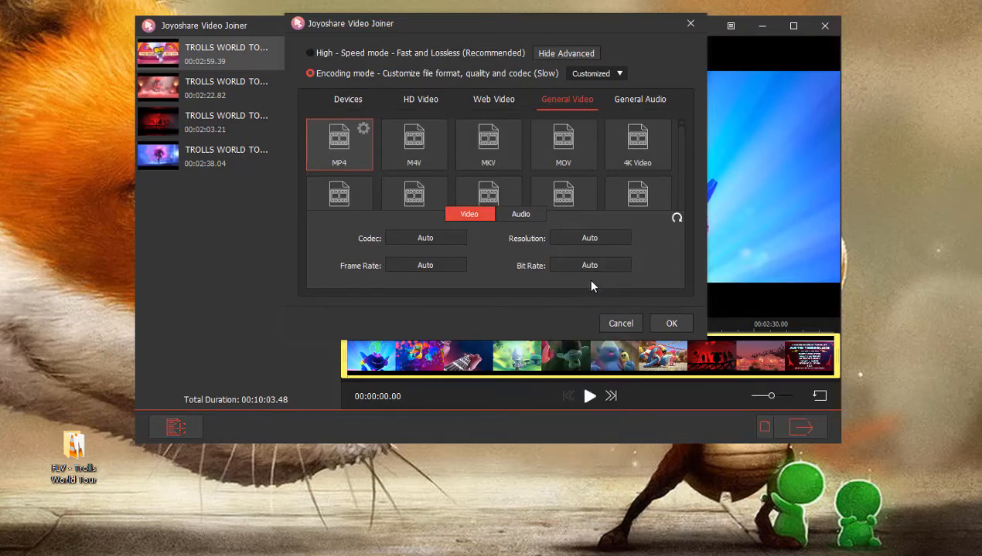
left_click(665, 322)
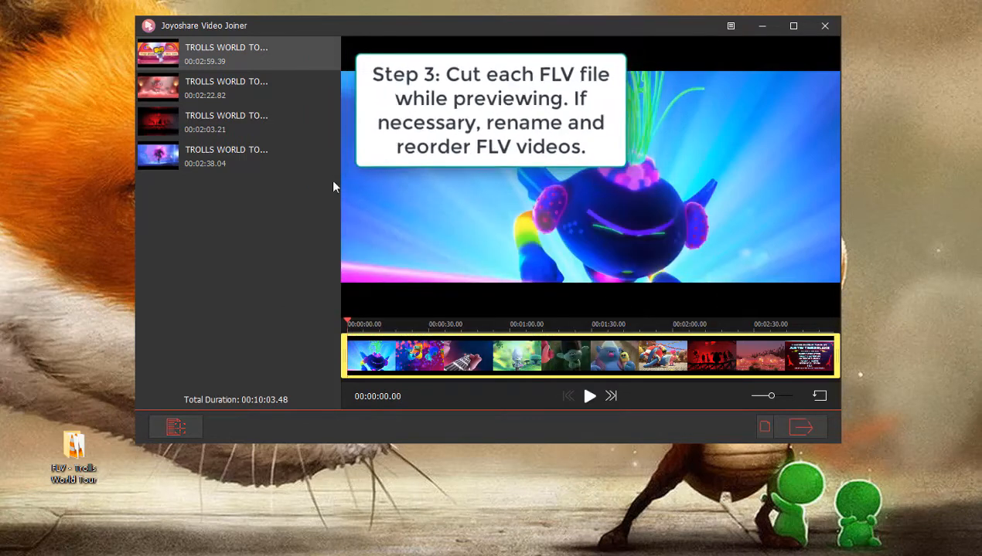
Trim the end of the first clip to about 00:01:59.09 and the end of the second clip to about 00:01:39.81.
left_click(164, 54)
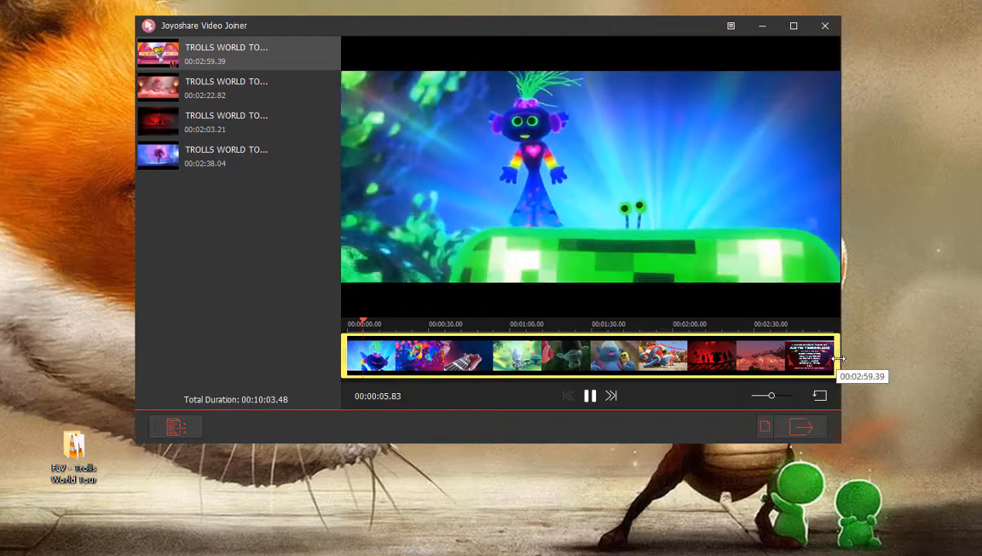
left_click_drag(836, 365, 672, 364)
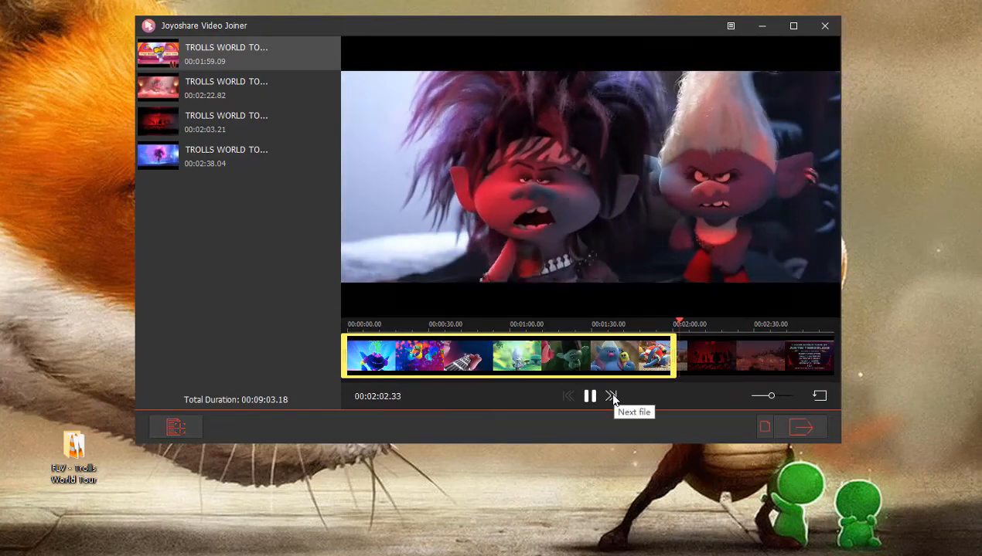
left_click(610, 397)
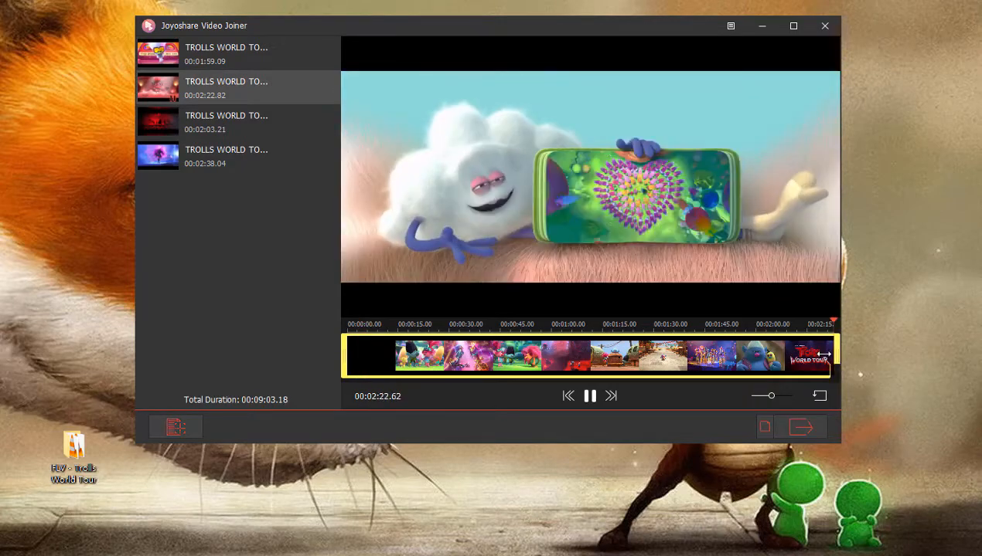
left_click_drag(837, 353, 690, 360)
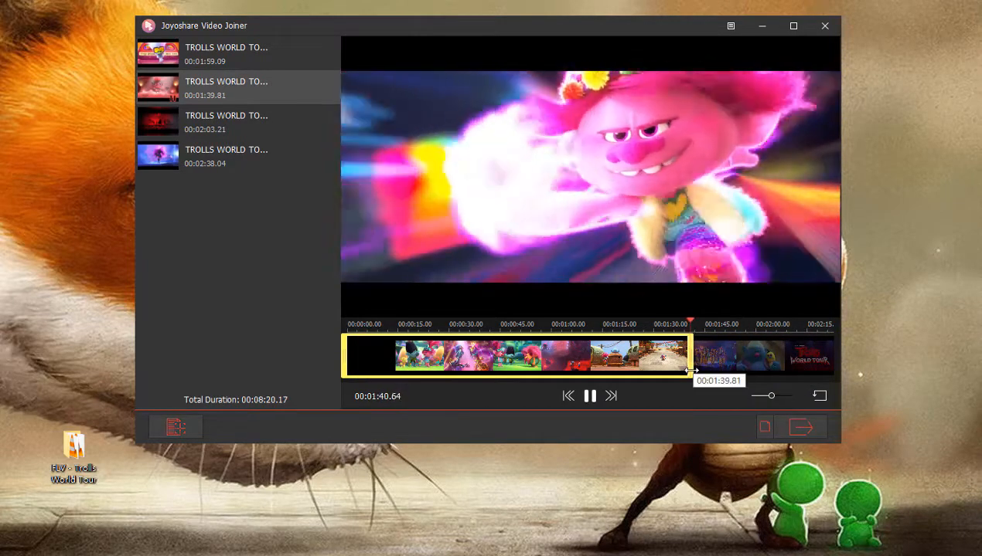
Trim the third clip's end to about 00:00:59.70 and cut the fourth clip's beginning to leave about 00:01:43.59.
left_click(612, 395)
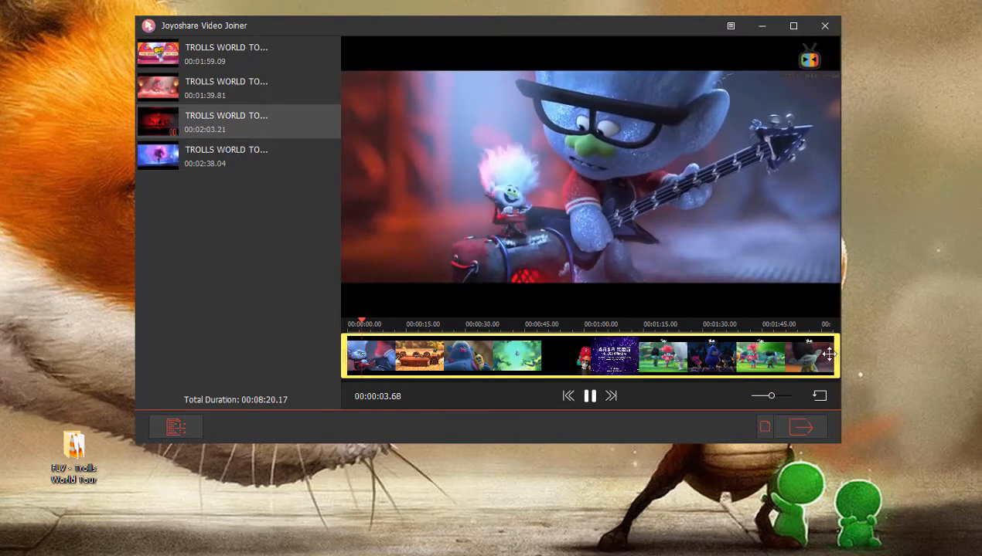
left_click_drag(836, 357, 597, 369)
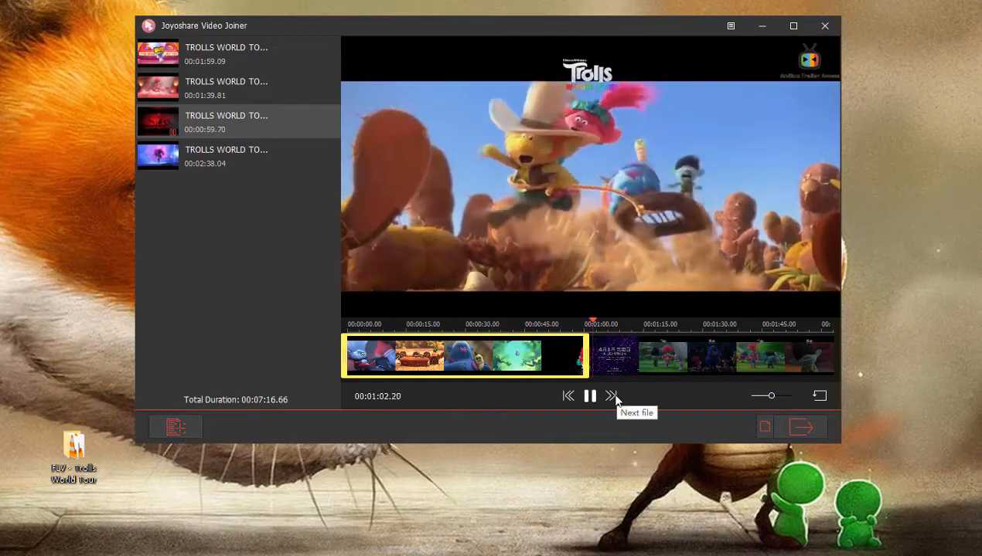
left_click(612, 396)
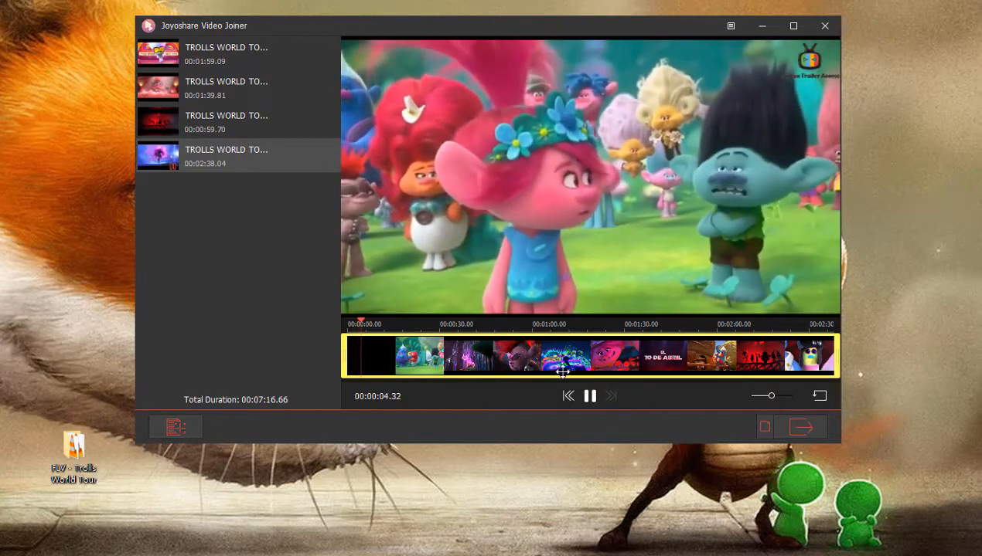
left_click_drag(350, 355, 512, 357)
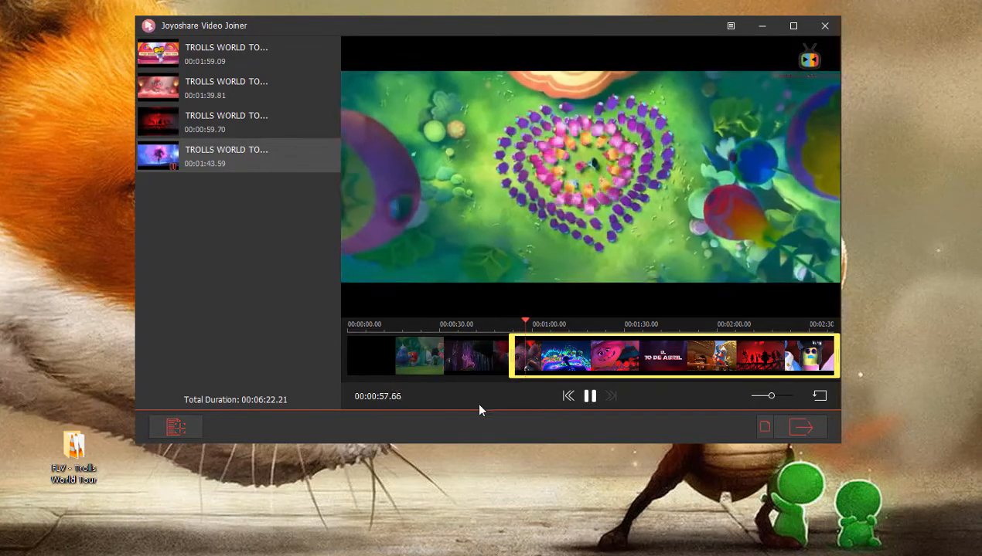
Reorder the media list by moving the fourth clip up to second place.
mouse_move(235, 61)
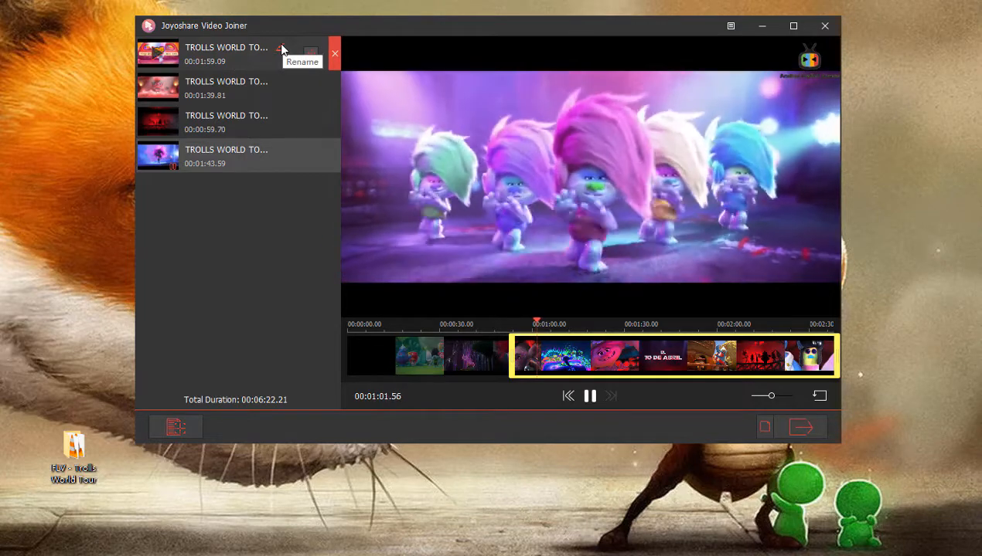
mouse_move(274, 102)
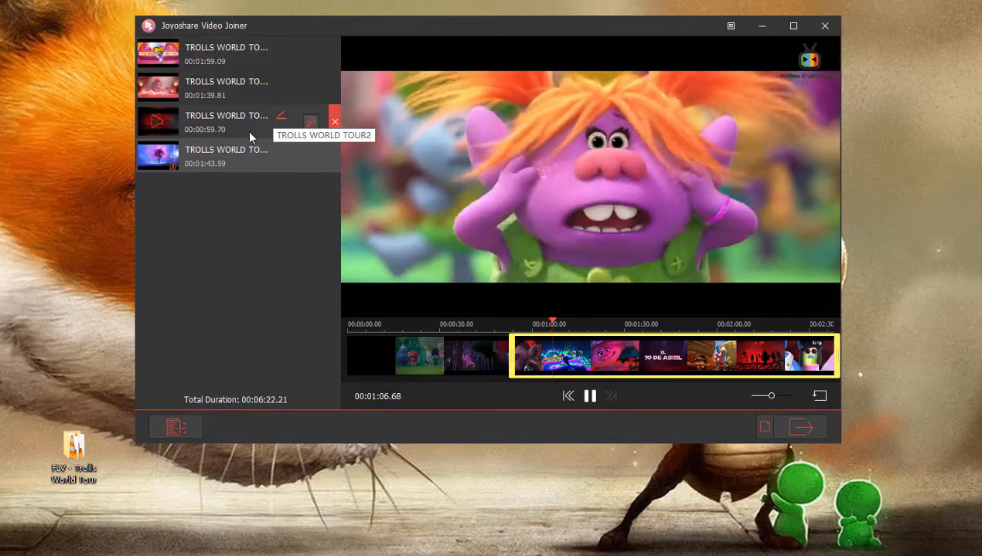
mouse_move(223, 150)
left_click_drag(235, 166, 231, 87)
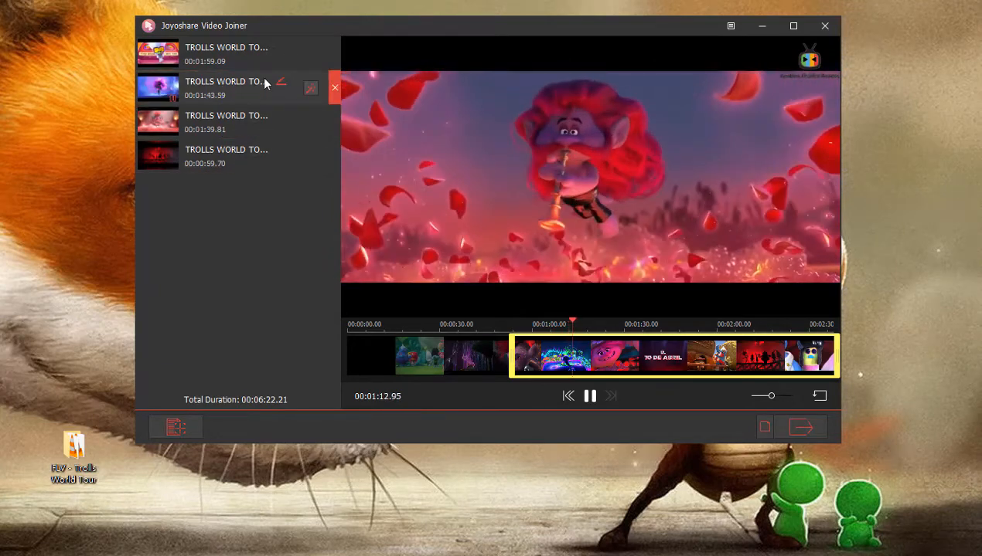
Open the first clip in the media list for editing and look through the aspect ratio options among its adjustments.
mouse_move(267, 62)
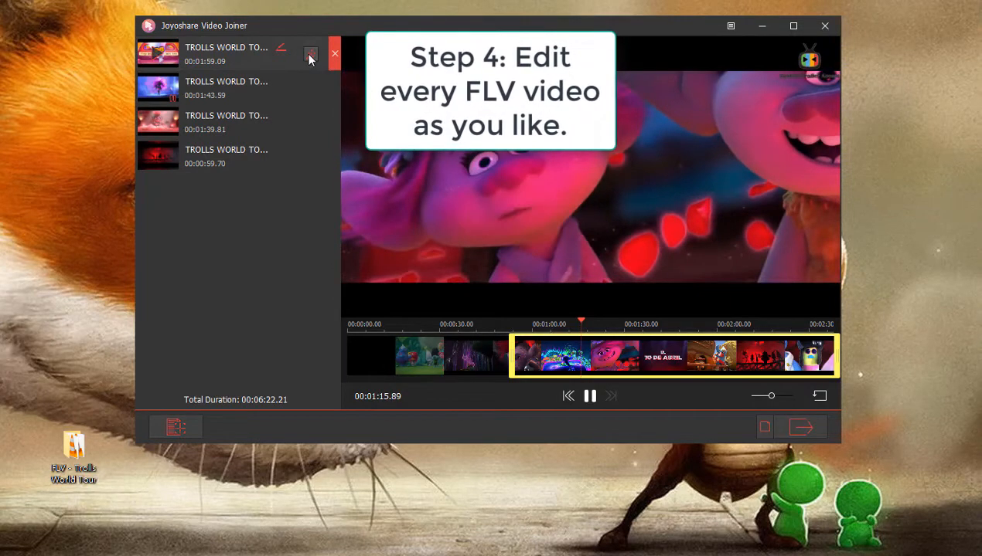
left_click(309, 57)
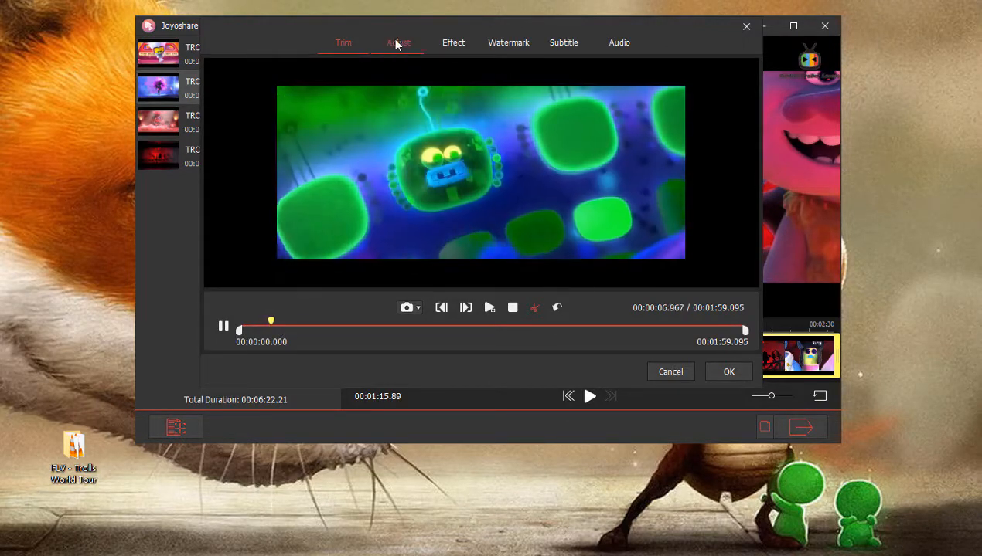
left_click(397, 43)
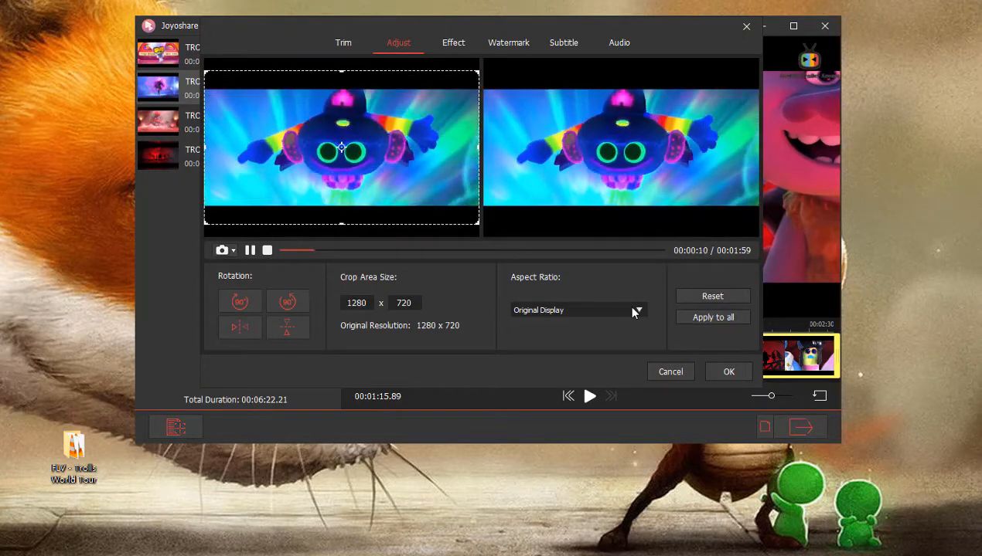
left_click(633, 309)
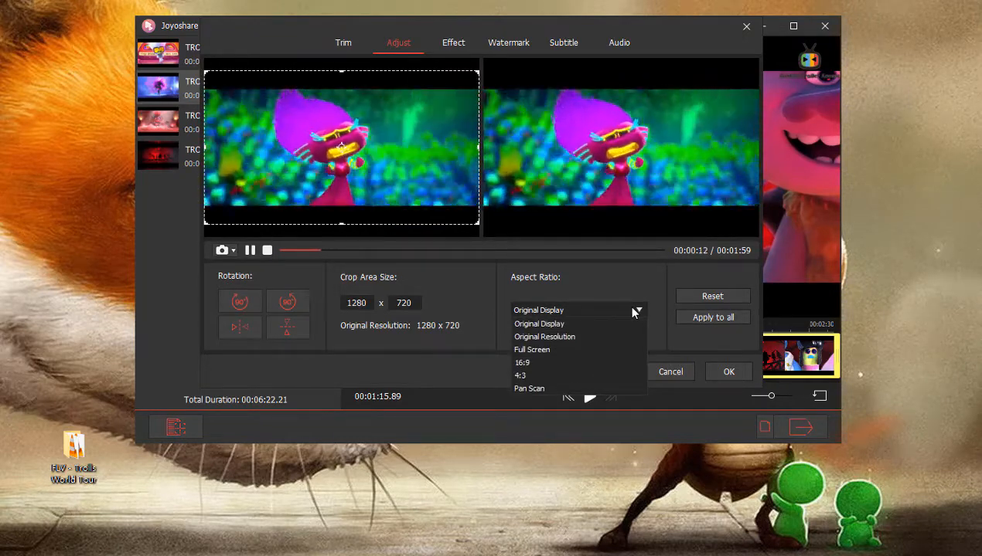
left_click(632, 310)
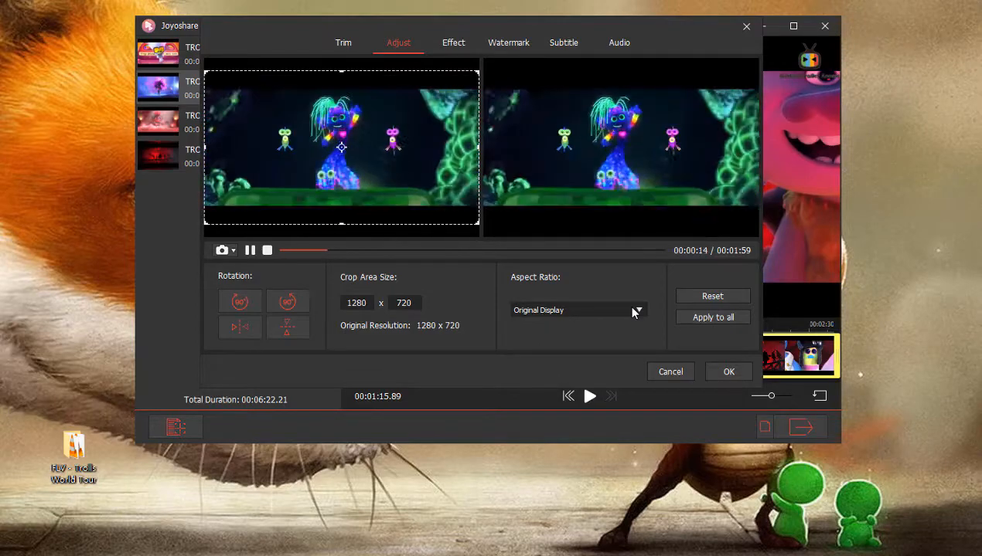
Browse the video effects and the frame styles available for the first clip.
left_click(453, 42)
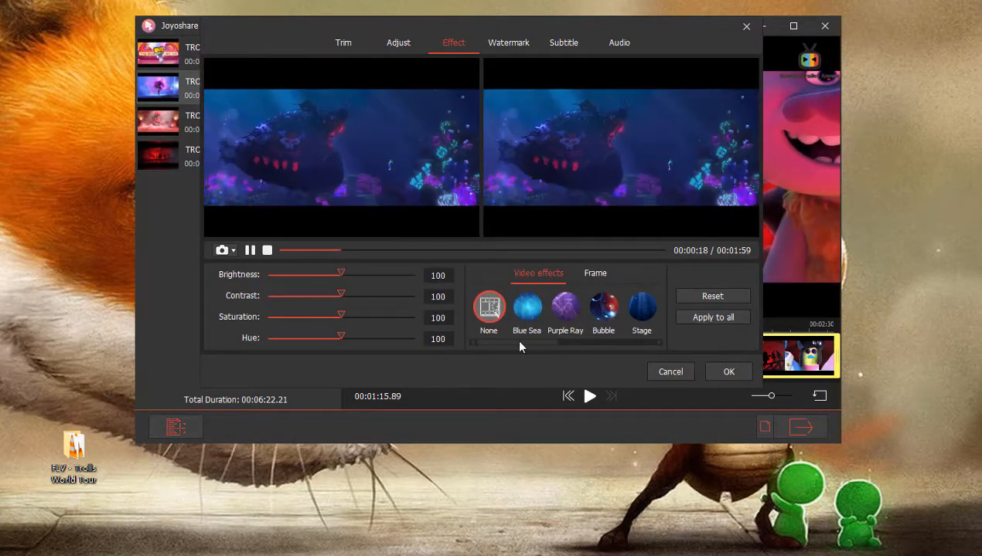
left_click_drag(519, 342, 616, 335)
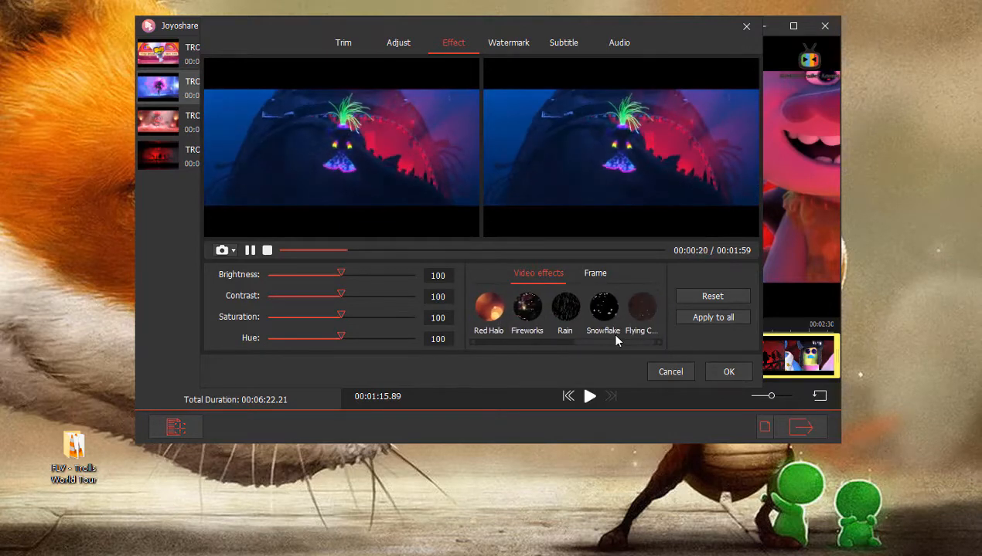
left_click(595, 274)
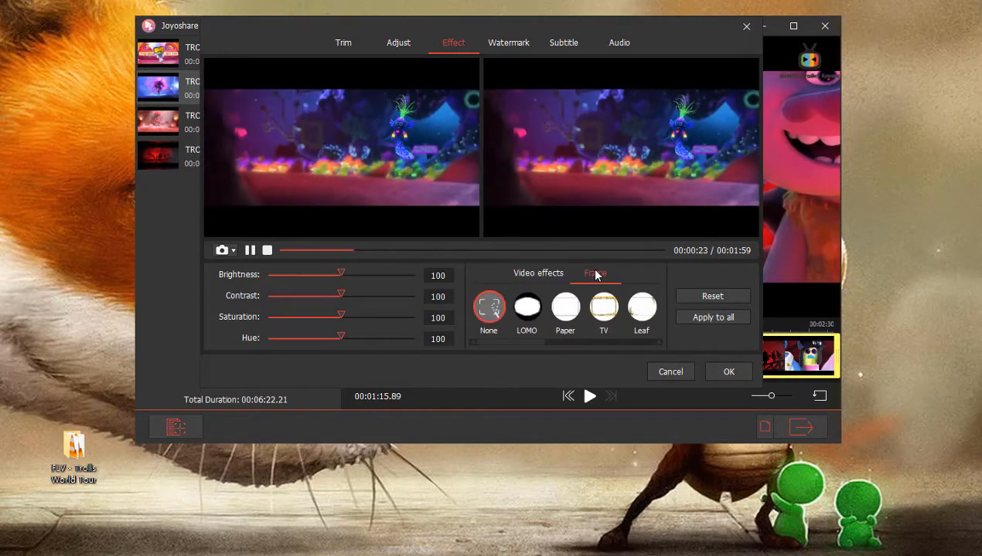
left_click_drag(537, 342, 654, 351)
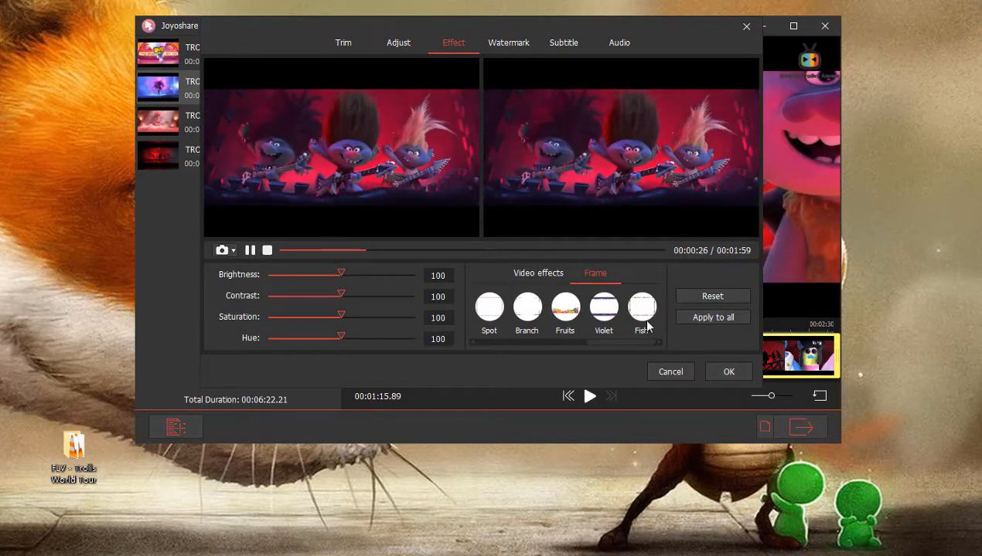
Add the text watermark "Joyoshare" to the first clip.
left_click(493, 47)
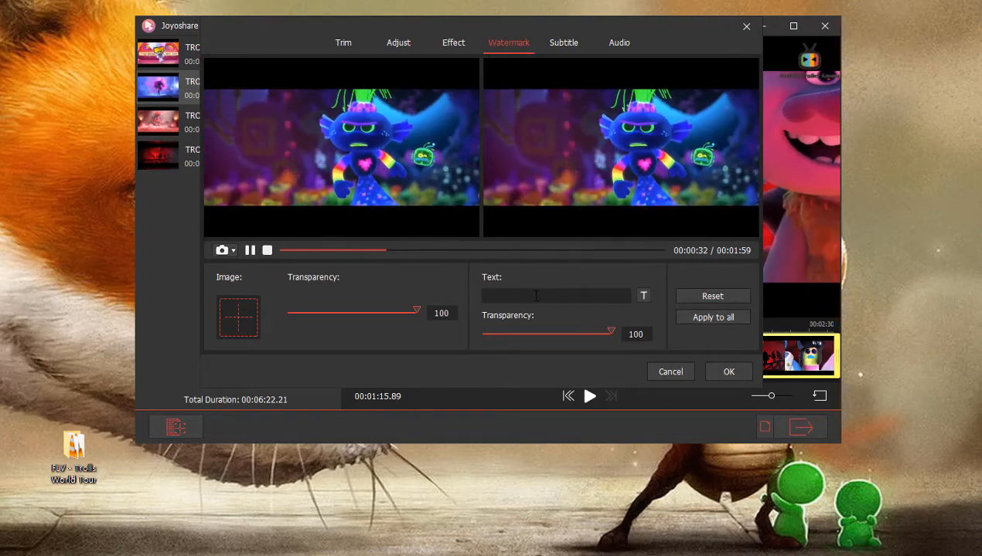
left_click(536, 296)
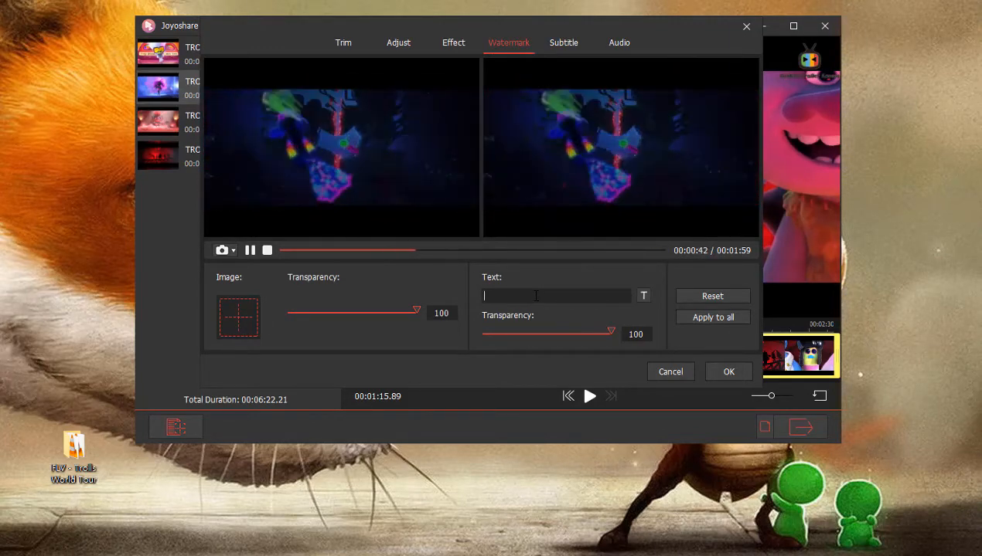
type("Joyoshar")
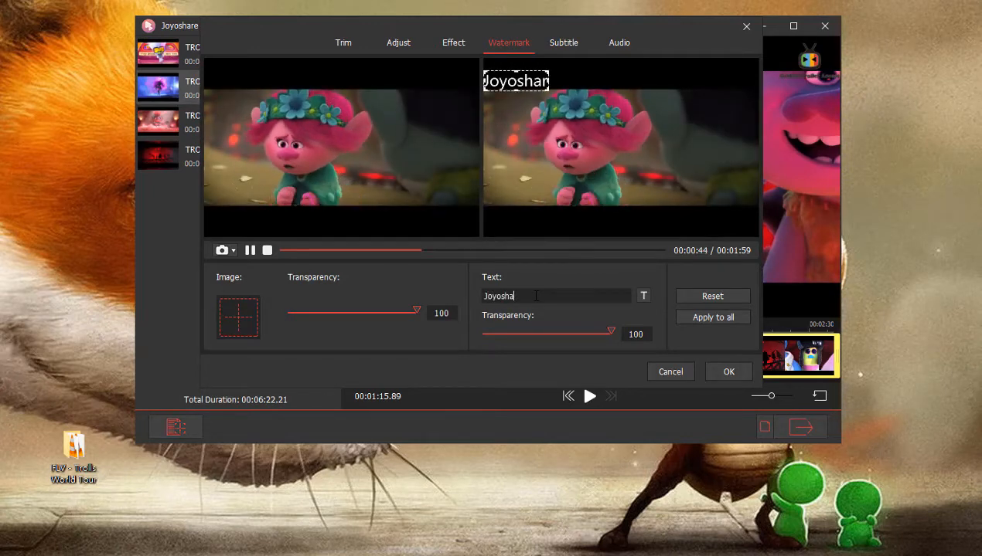
type("e")
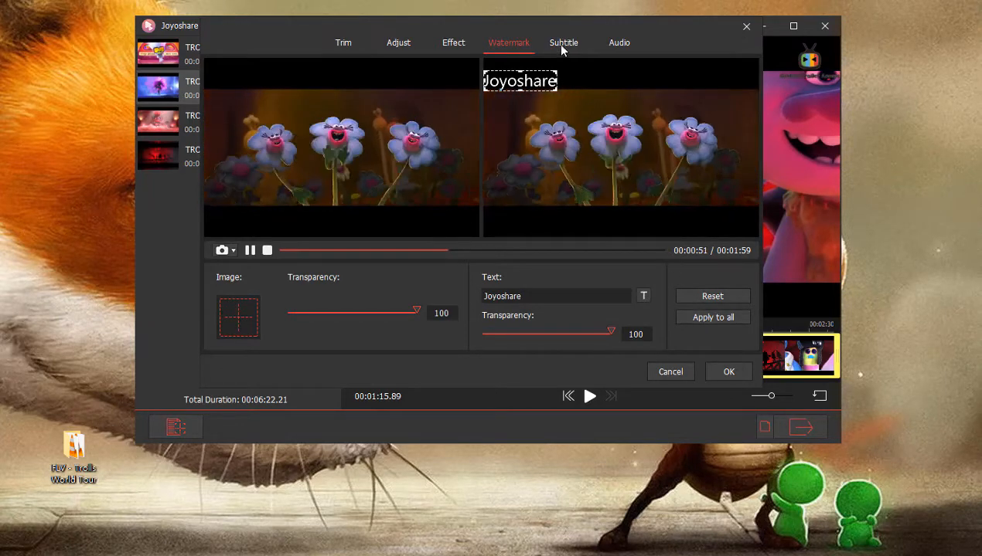
Review the clip's subtitle settings and sound effects, and accept the edits made to the first clip.
left_click(562, 46)
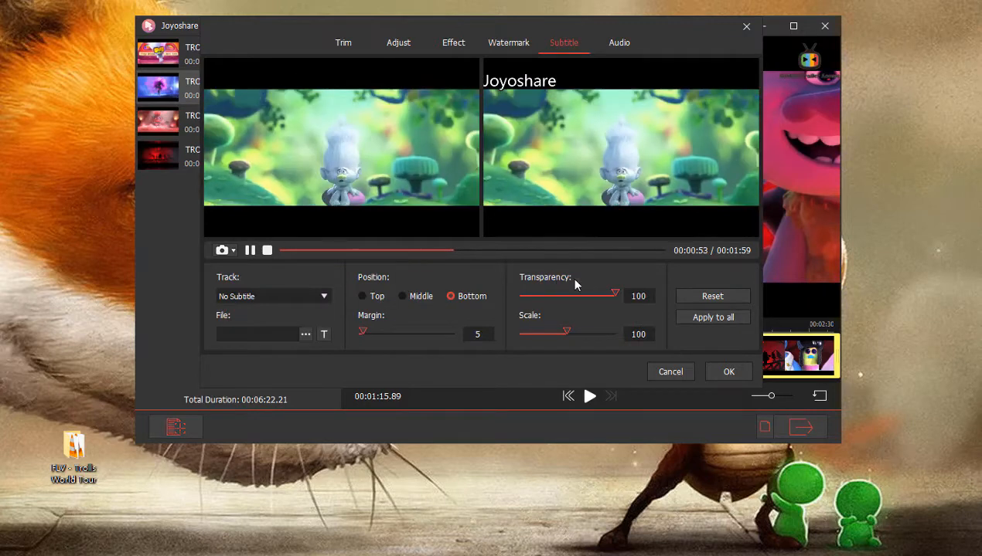
left_click(617, 48)
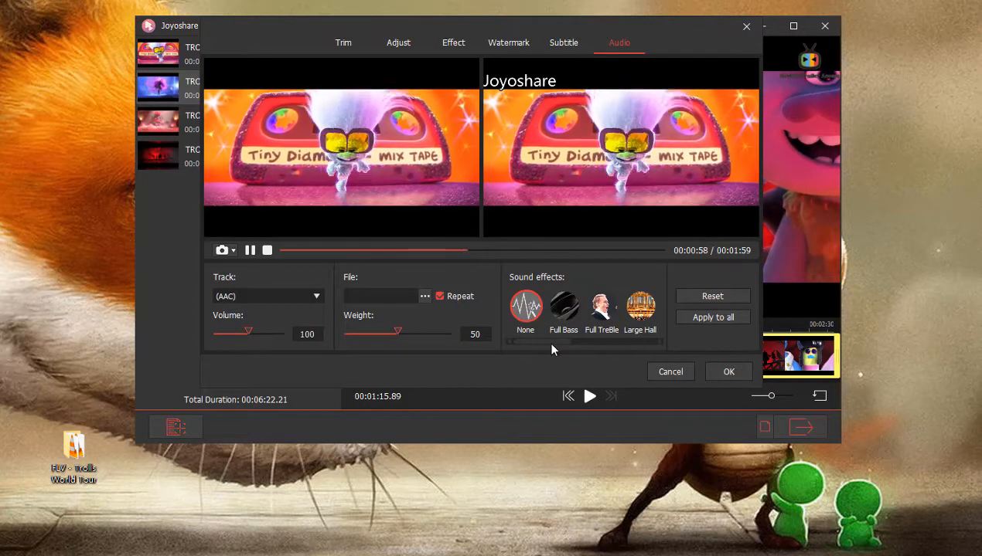
left_click_drag(546, 339, 638, 343)
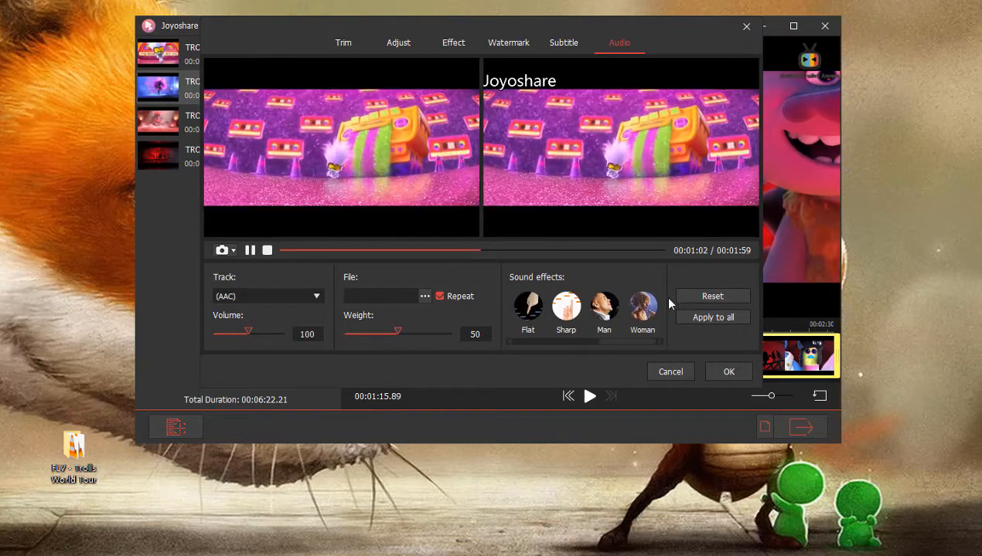
left_click(714, 373)
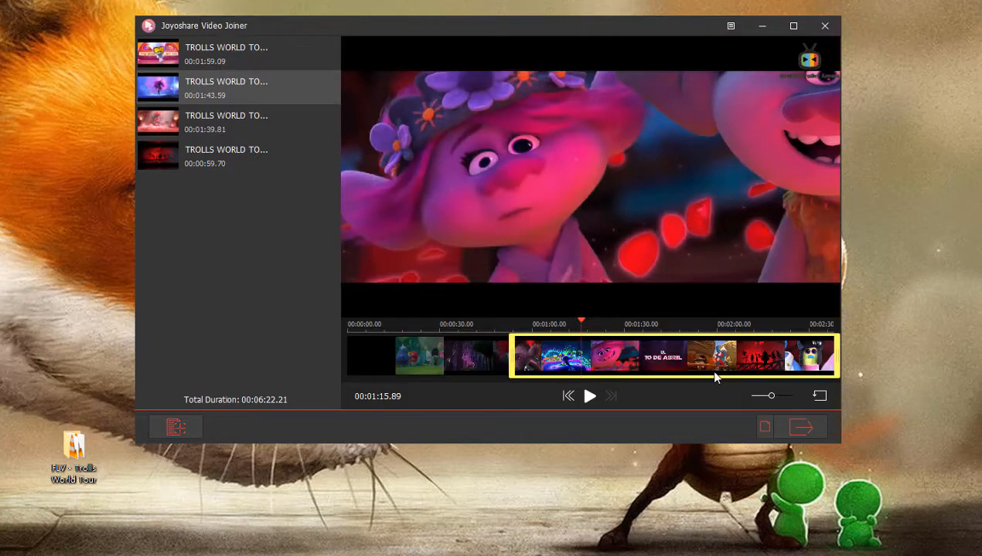
Merge the four clips into the MP4 output file, and close the output folder and the video joiner.
left_click(794, 429)
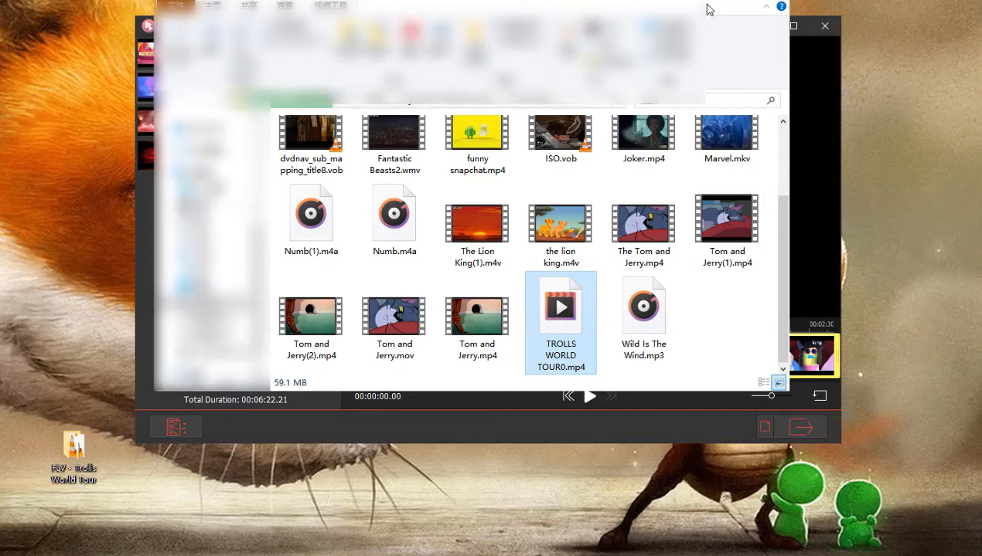
key("alt+F4")
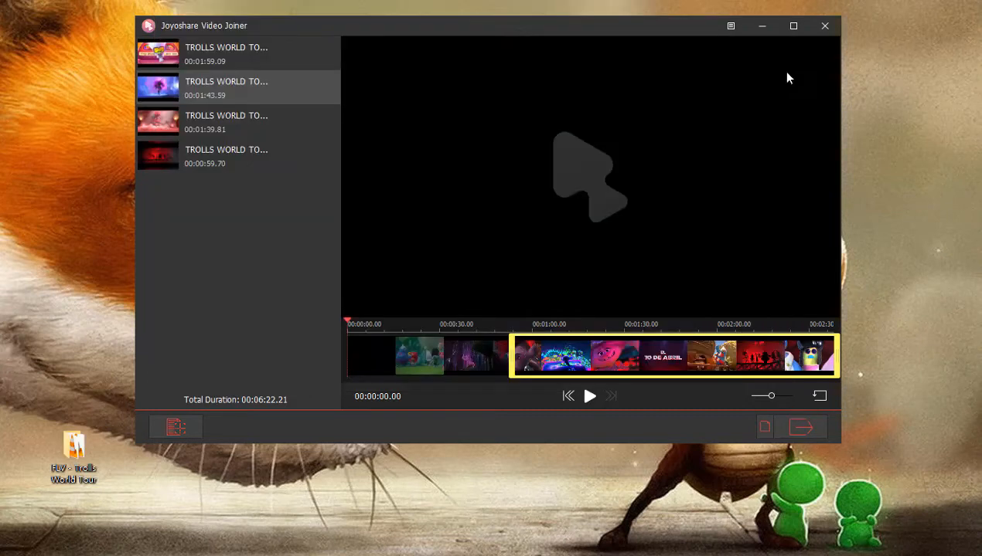
left_click(824, 26)
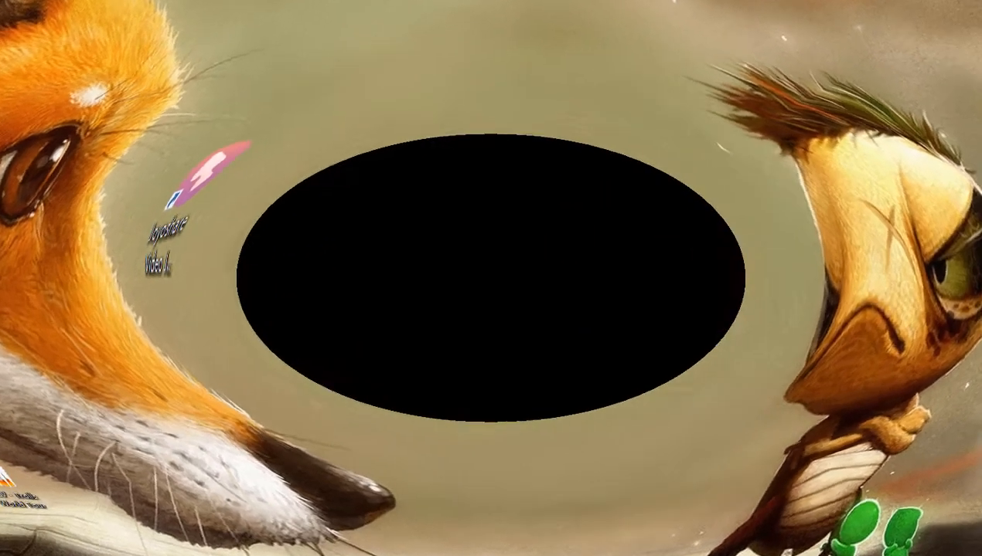